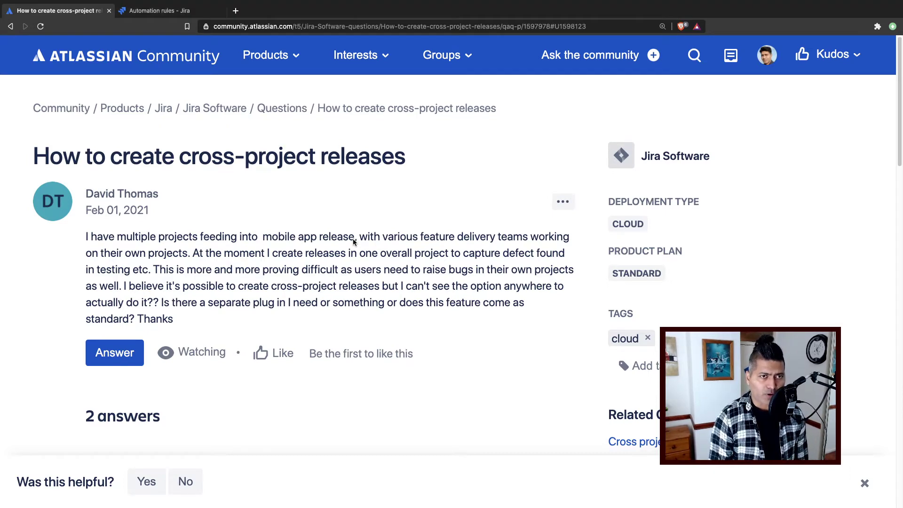
- Open the create-version-target-project rule's Version created trigger with the sidebar collapsed and More options expanded
scroll(353, 241, "down", 15)
scroll(353, 240, "up", 3)
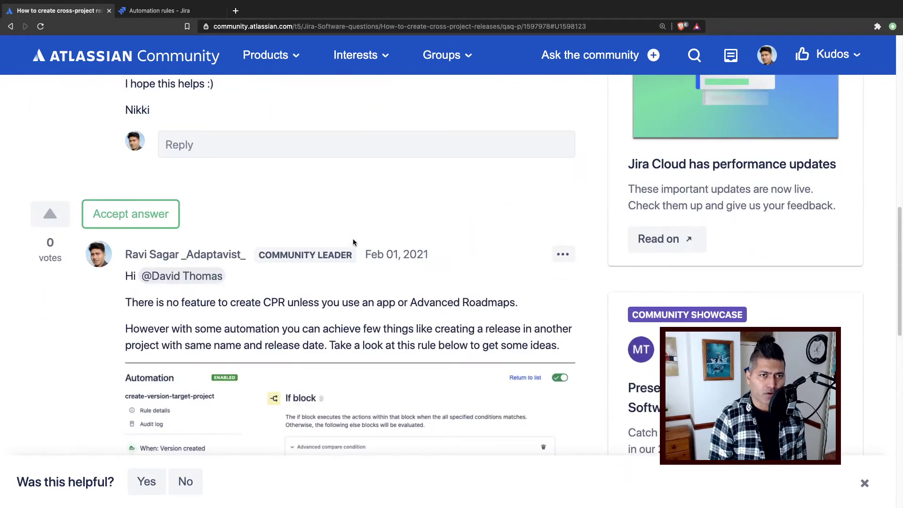
scroll(298, 277, "up", 15)
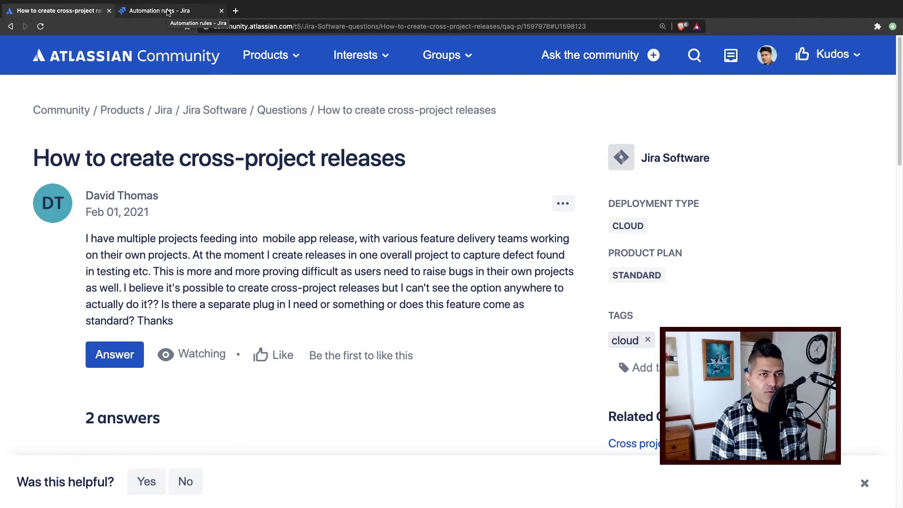
left_click(168, 12)
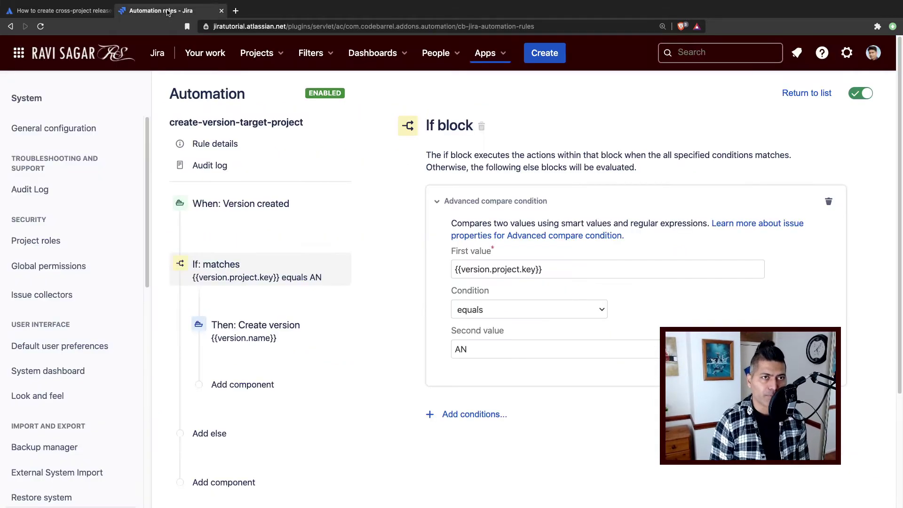
left_click(262, 210)
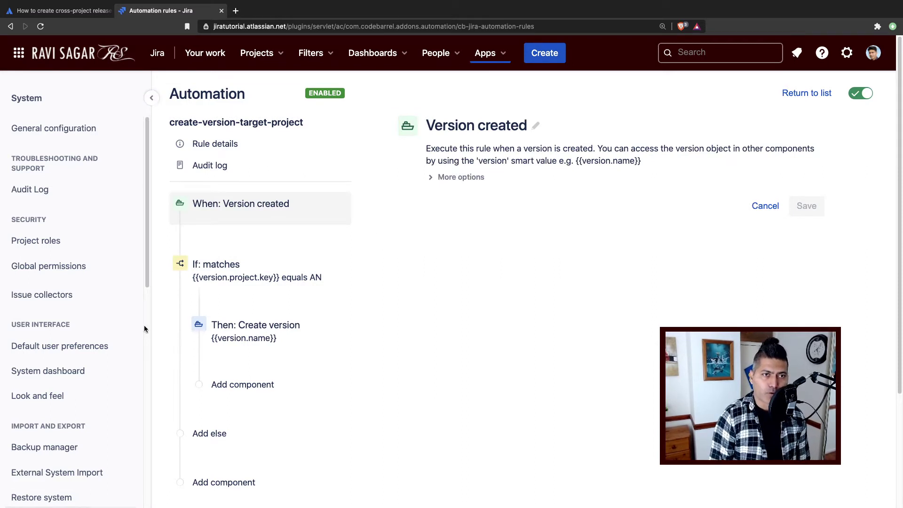
left_click(152, 97)
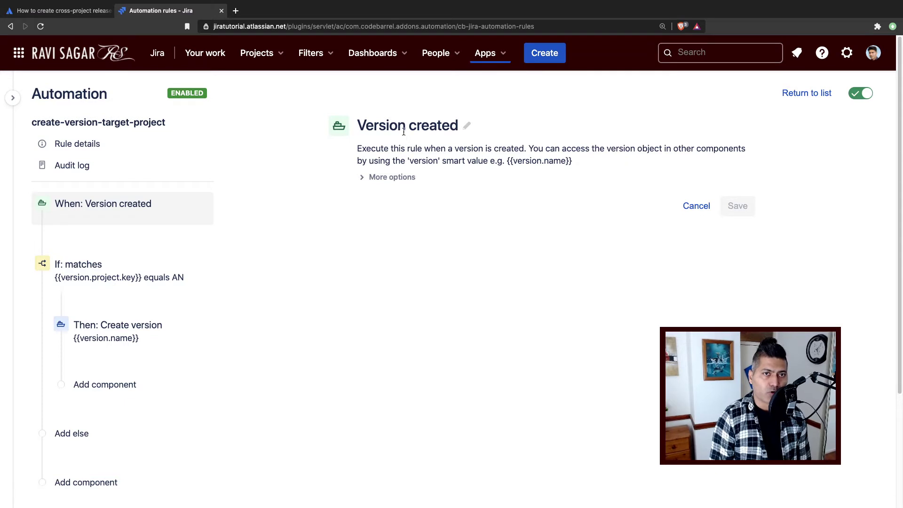
left_click(409, 179)
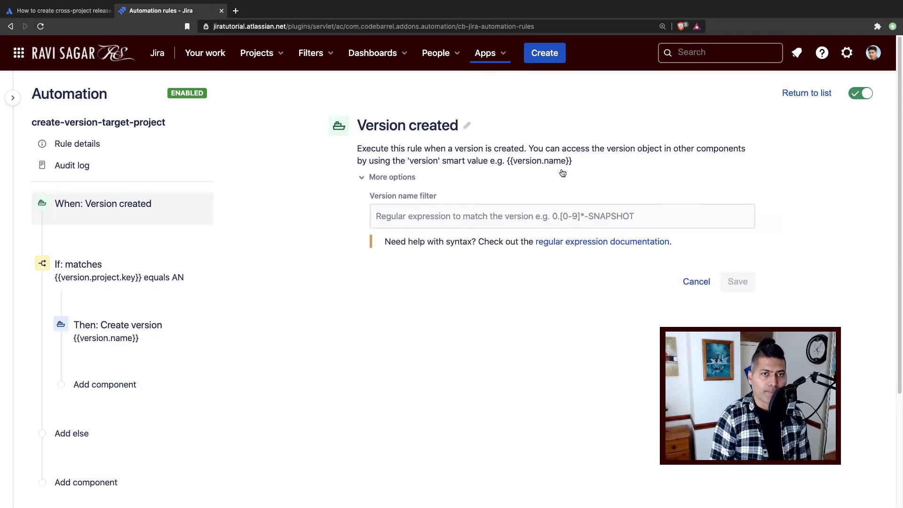
mouse_move(93, 242)
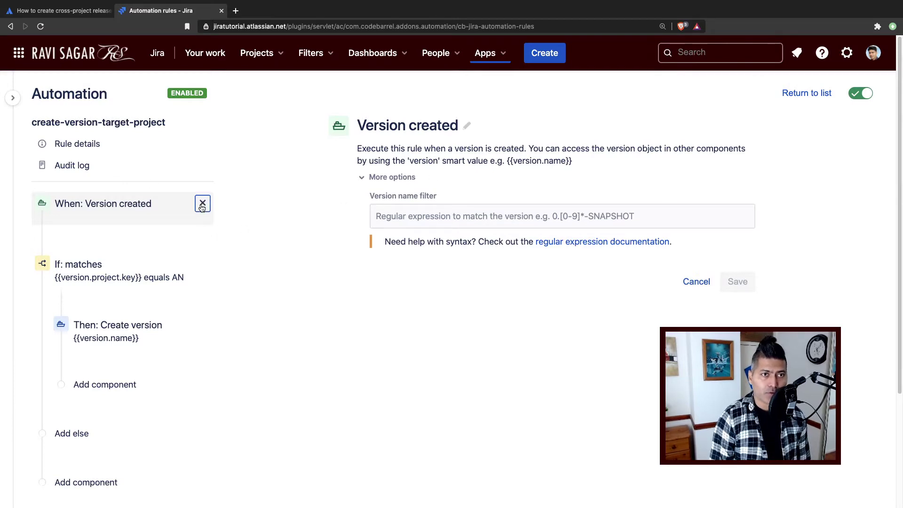
- Remove the current trigger and re-select Version created after filtering the trigger list for 'vers'
left_click(202, 206)
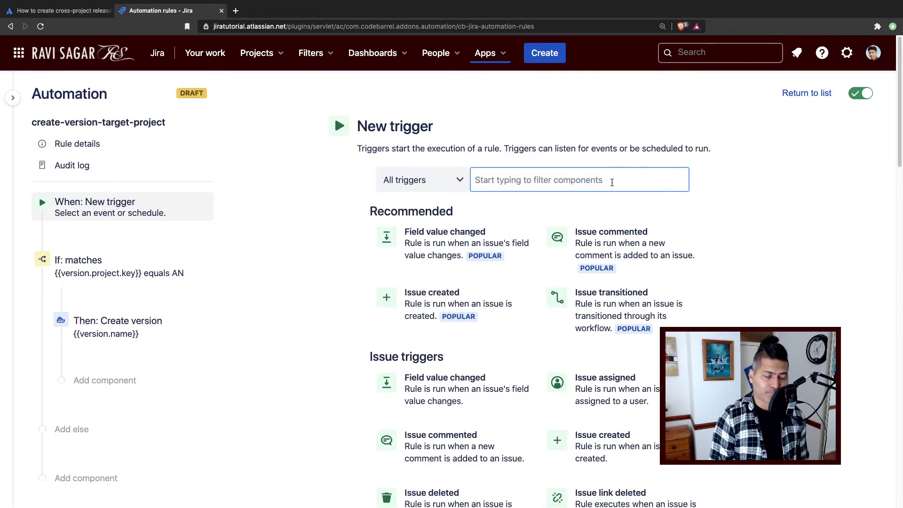
type("vers")
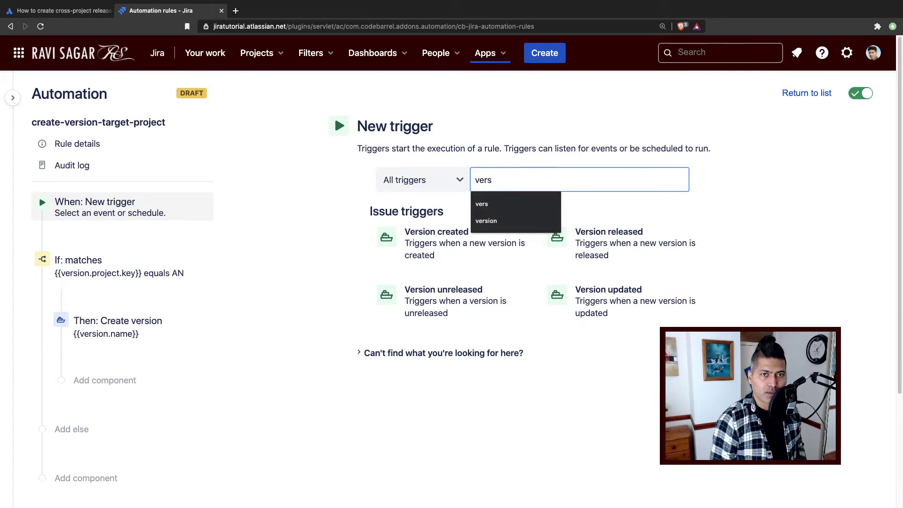
left_click(812, 169)
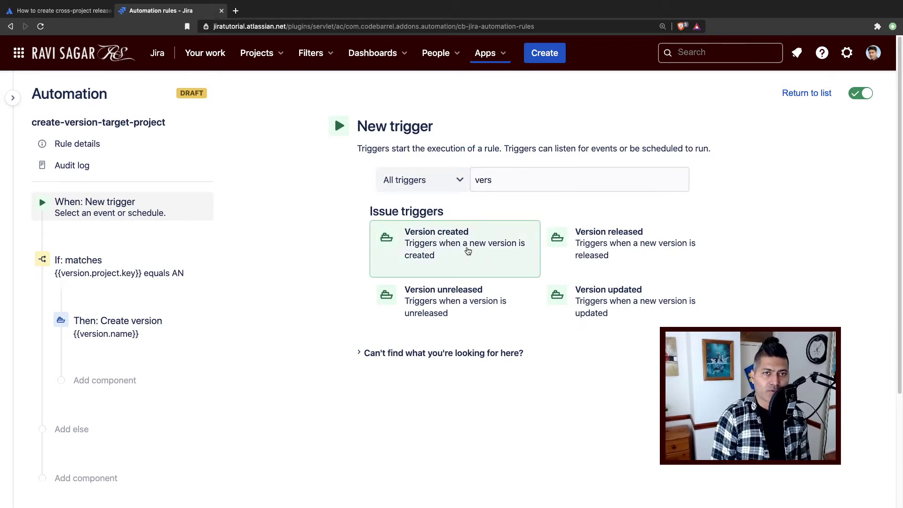
left_click(467, 251)
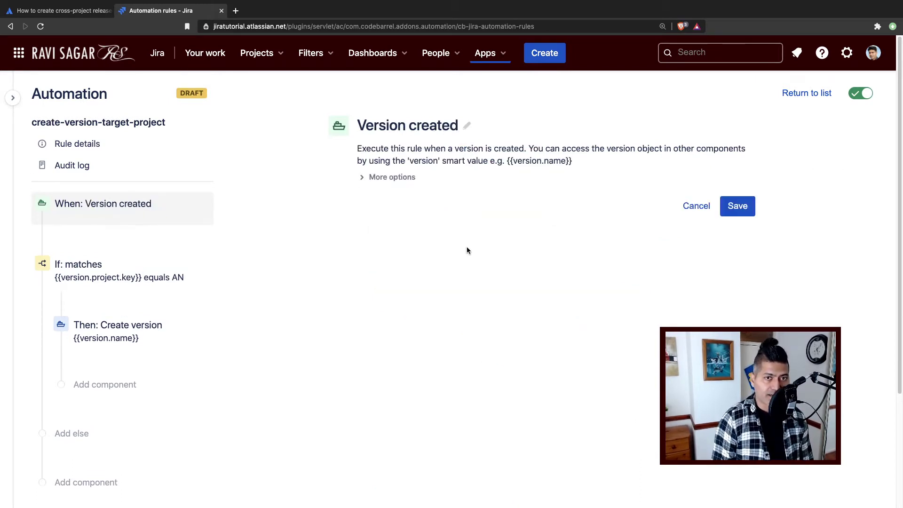
left_click(694, 206)
type("vers")
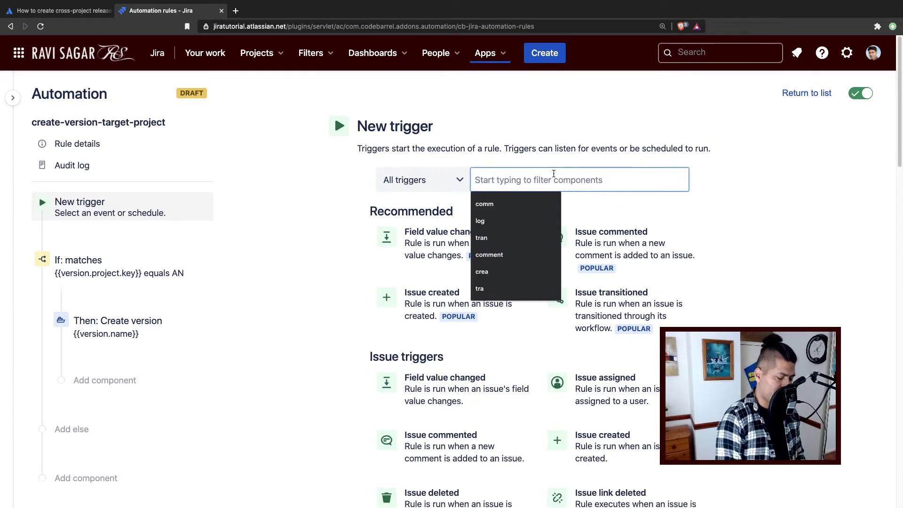
left_click(580, 121)
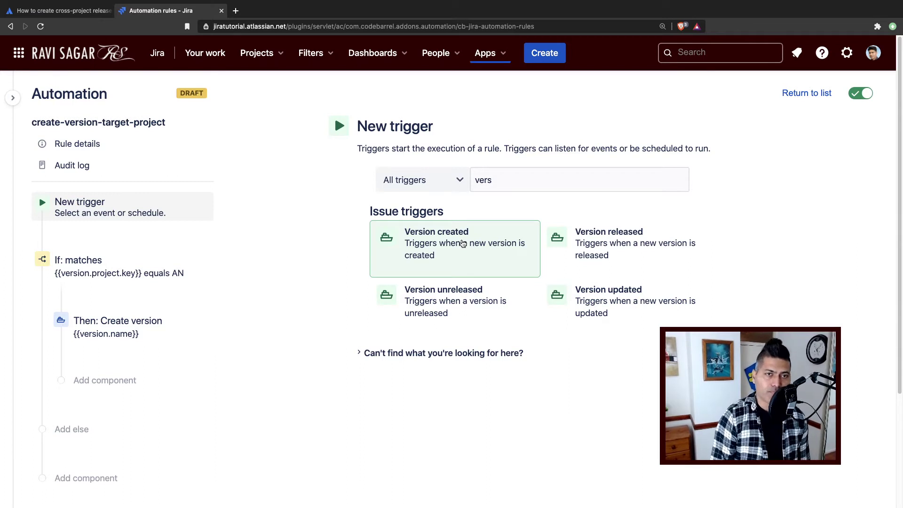
left_click(463, 244)
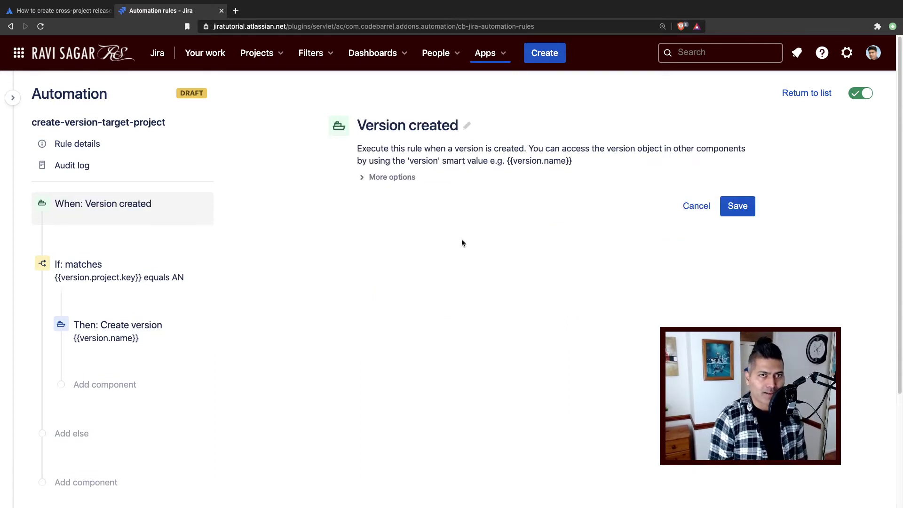
- Save the Version created trigger and open the {{version.project.key}} equals AN condition
left_click(737, 206)
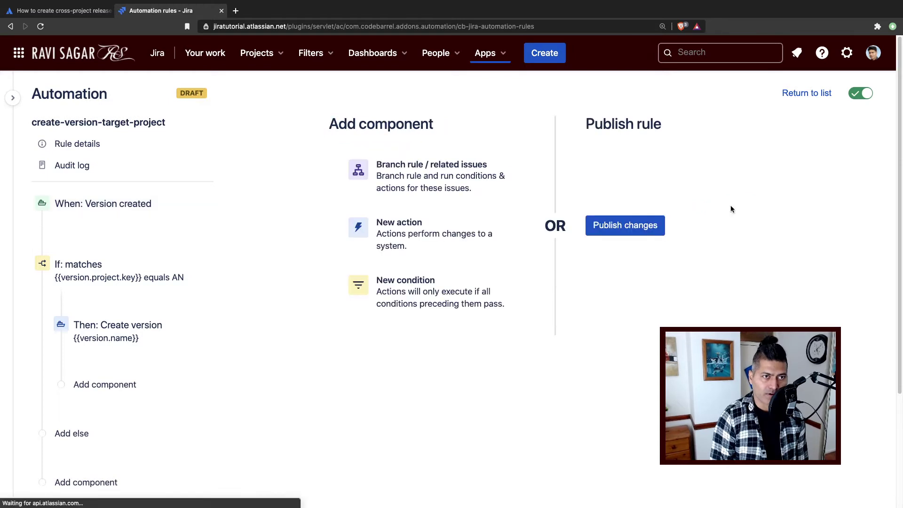
left_click(109, 271)
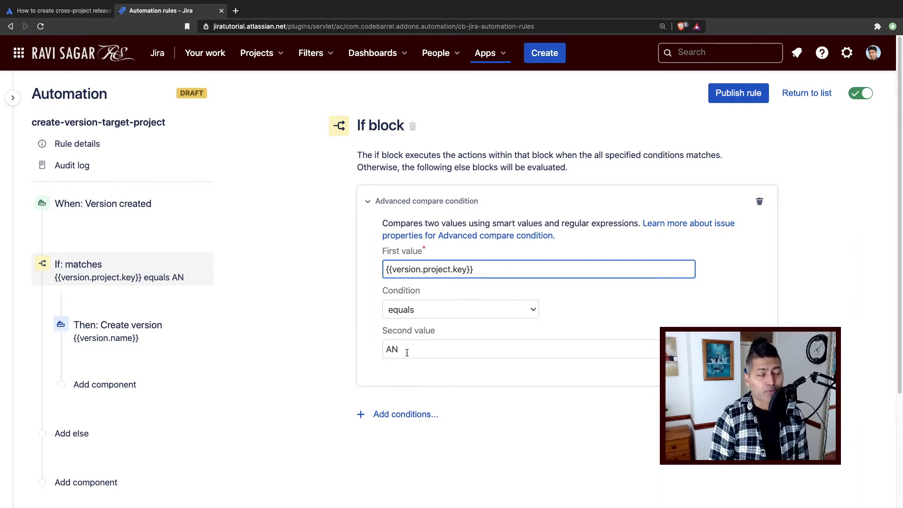
left_click_drag(406, 349, 369, 344)
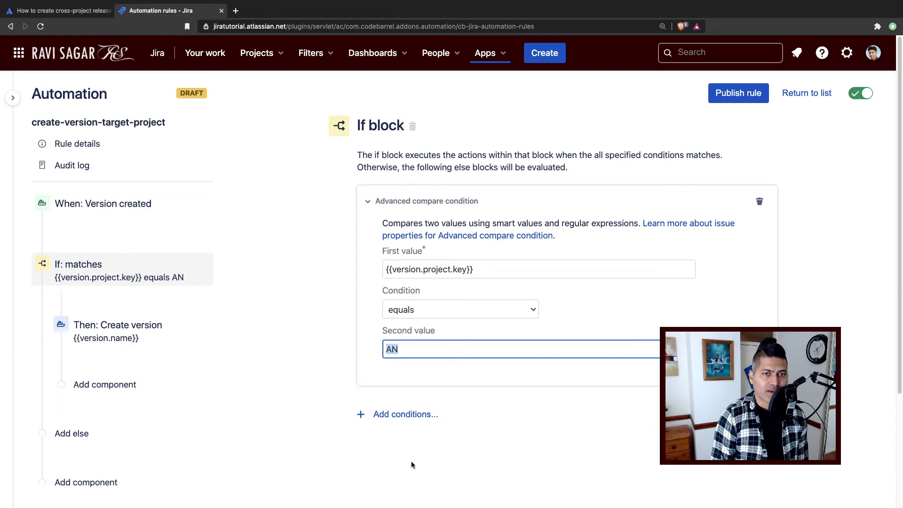
- Start adding another condition, cancel it, and reopen the project key condition
left_click(413, 416)
scroll(393, 412, "down", 6)
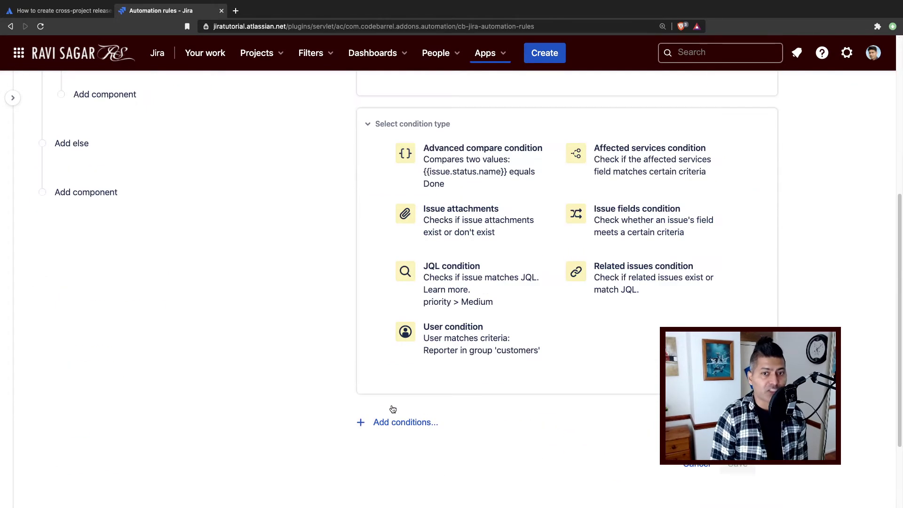
scroll(475, 385, "up", 2)
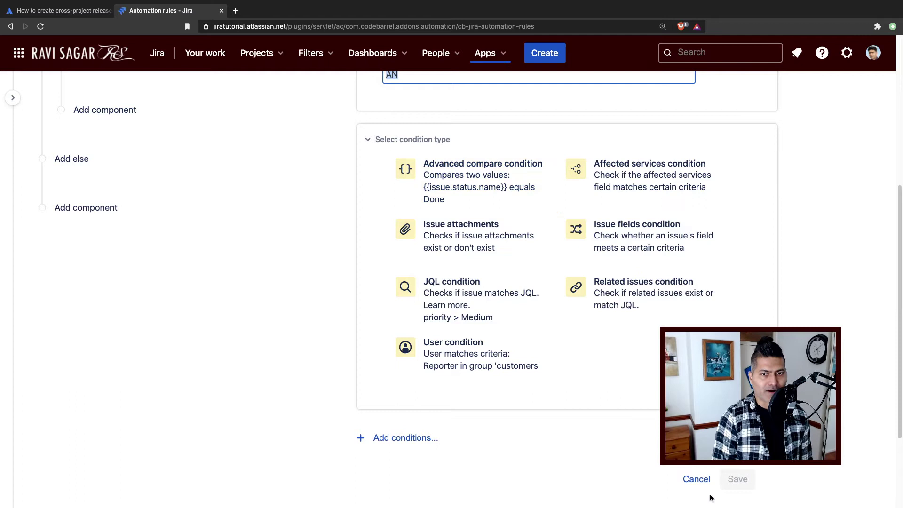
left_click(694, 480)
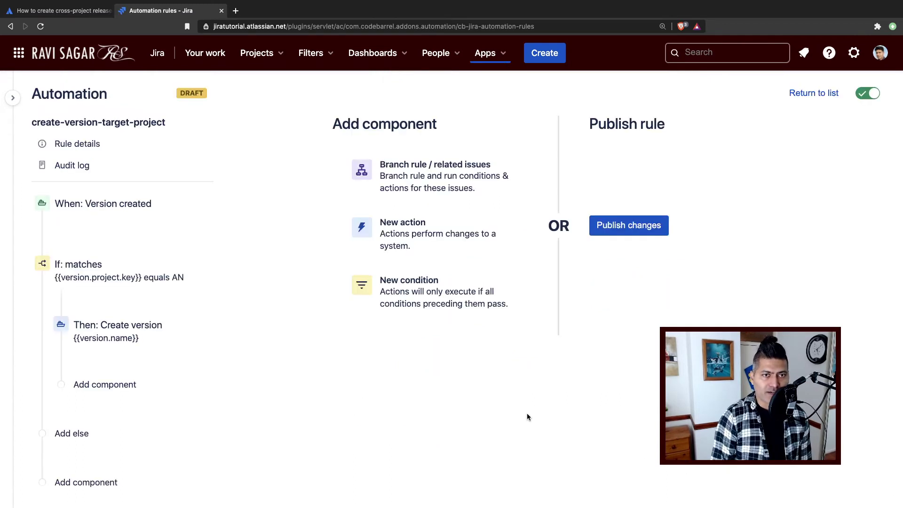
left_click(124, 280)
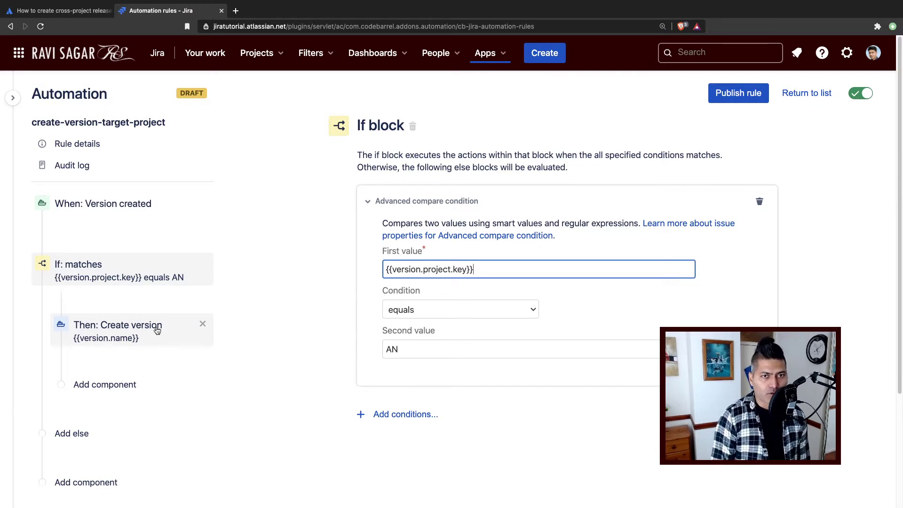
- Review the project key condition and the Create version action for Bug Tracking (BT), then insert a step before it
mouse_move(132, 295)
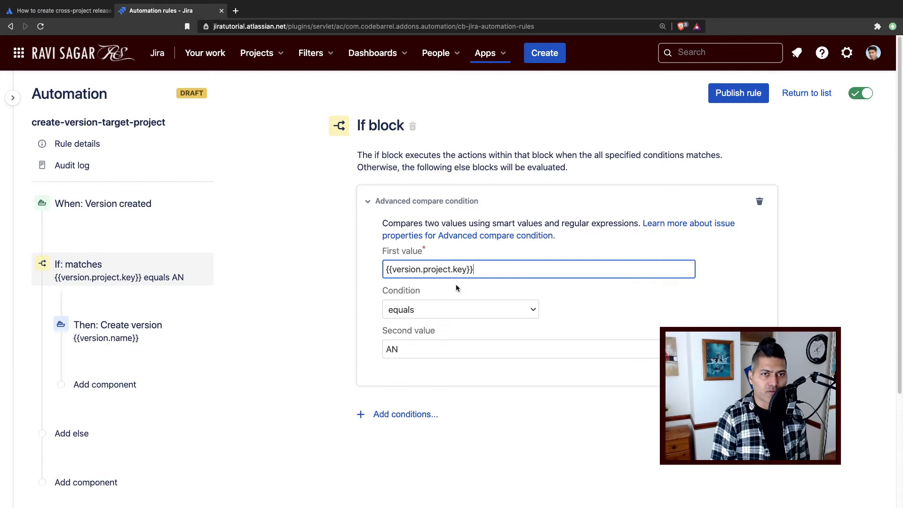
left_click_drag(488, 269, 382, 268)
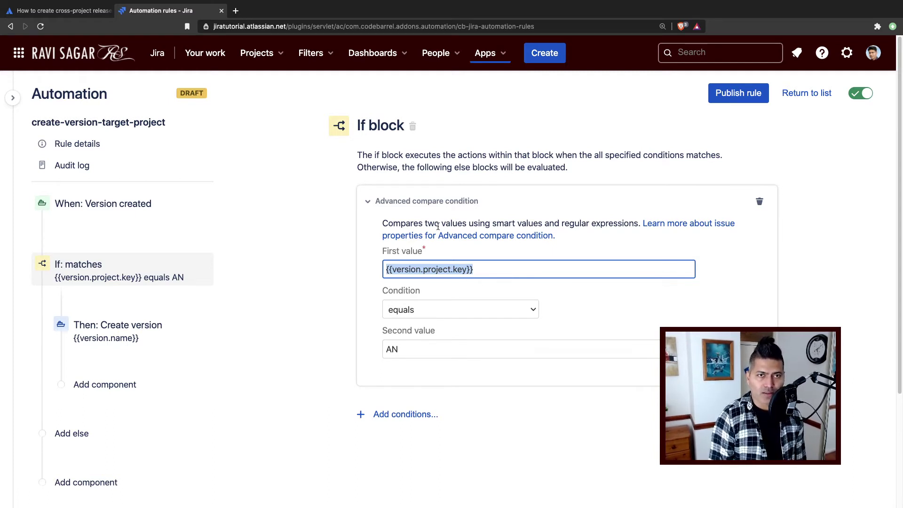
left_click(85, 336)
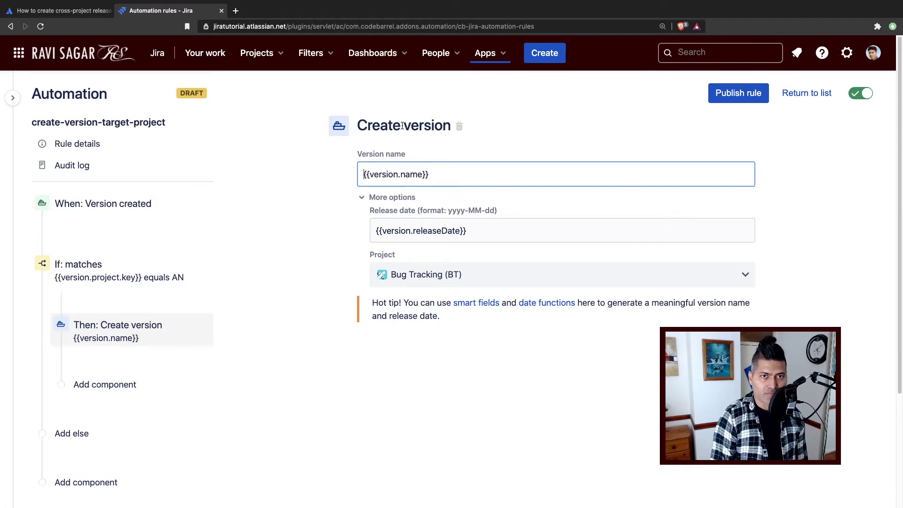
left_click_drag(413, 230, 467, 231)
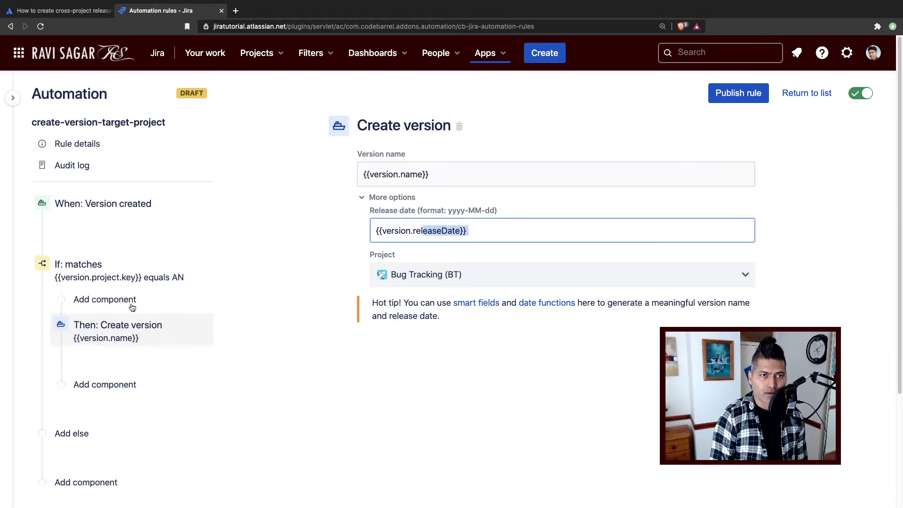
left_click(125, 301)
- Make the new step an action, search actions for 'vers', and view help on missing actions
left_click(567, 206)
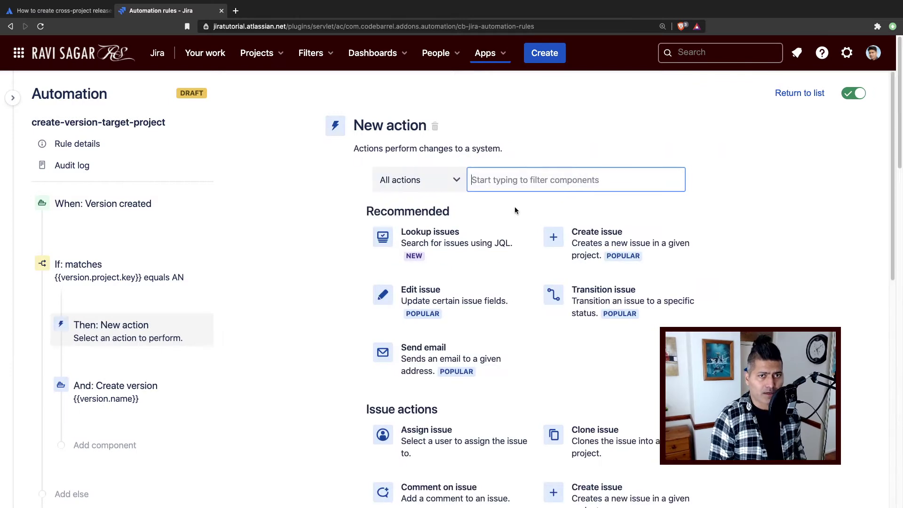
type("vers")
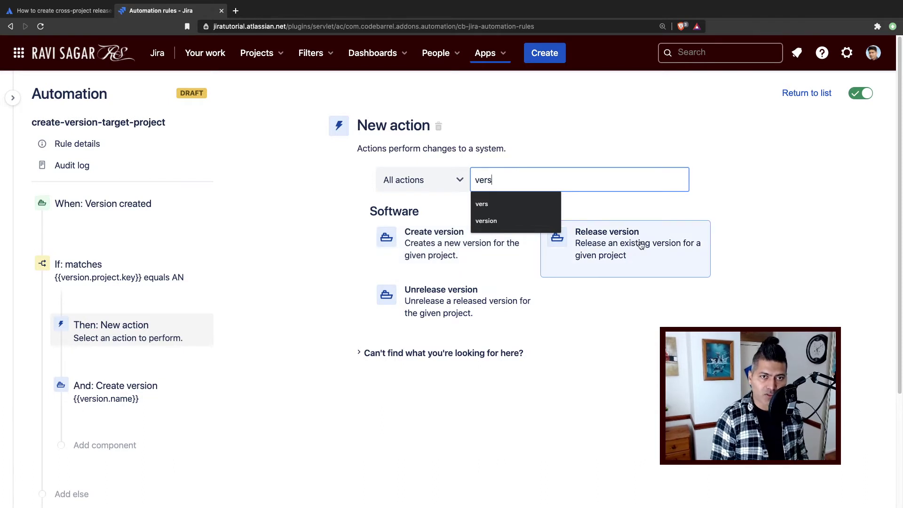
left_click(445, 354)
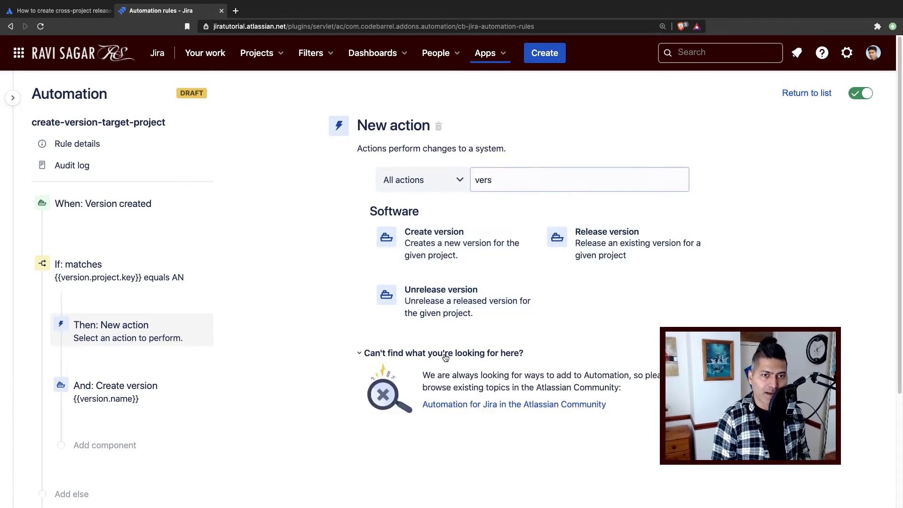
scroll(486, 361, "down", 2)
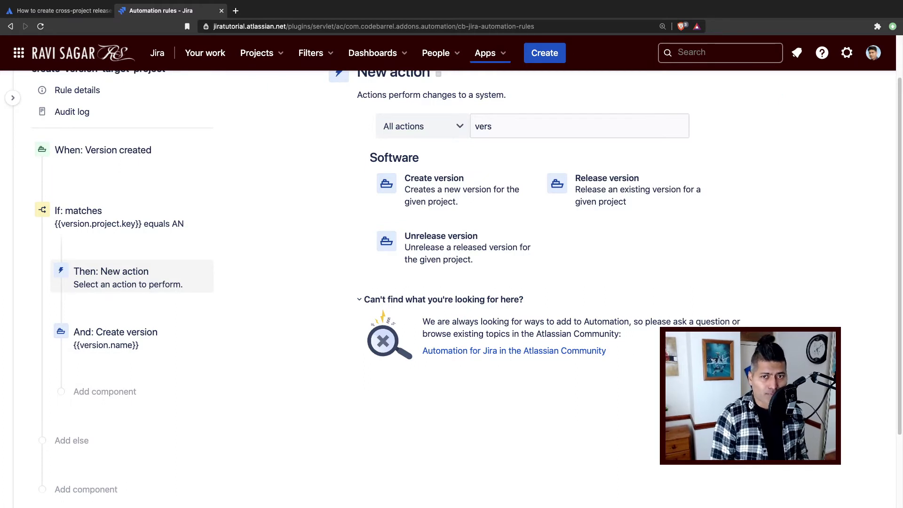
- Discard the unfinished action and publish the rule so it is enabled
left_click(202, 271)
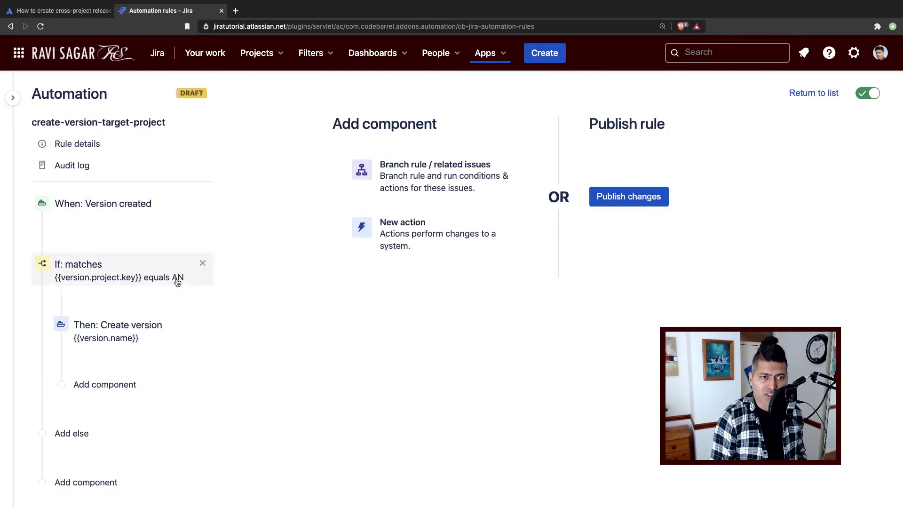
left_click(125, 330)
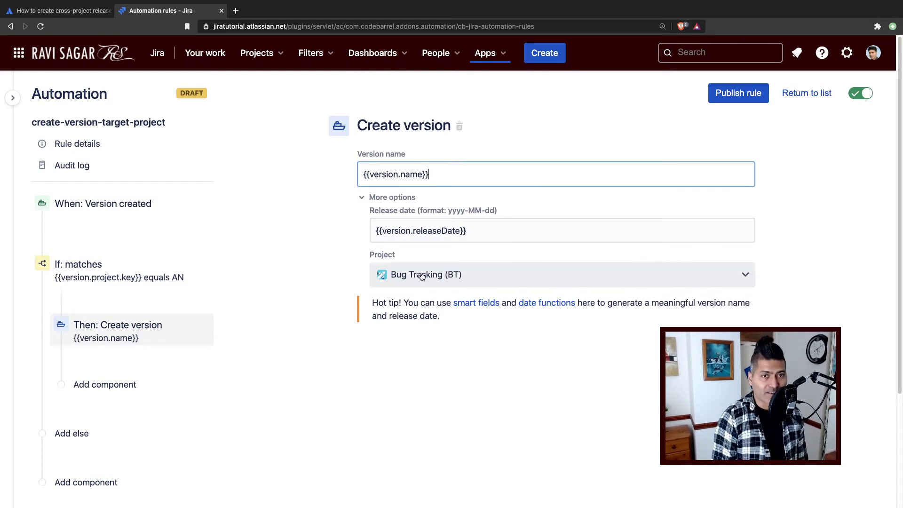
left_click(740, 94)
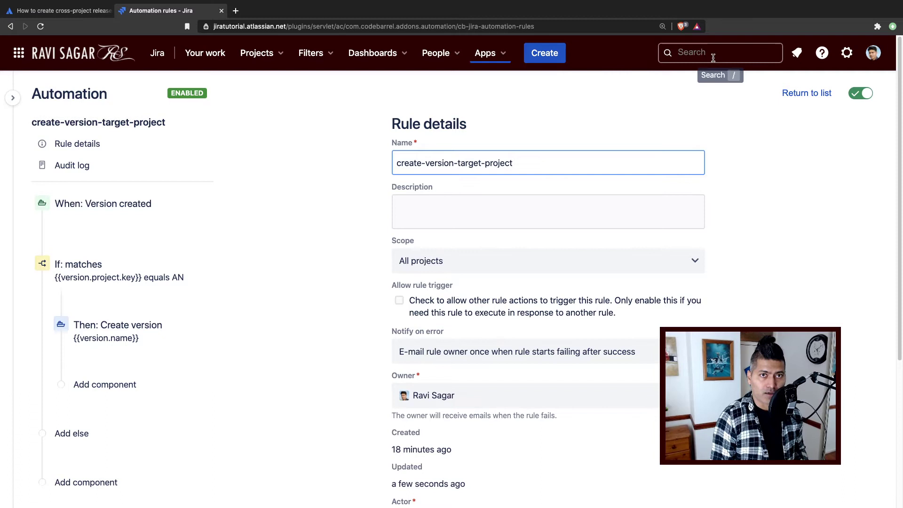
- Open the Android (AN) project board in a new tab and show the rule's audit log
left_click(286, 60)
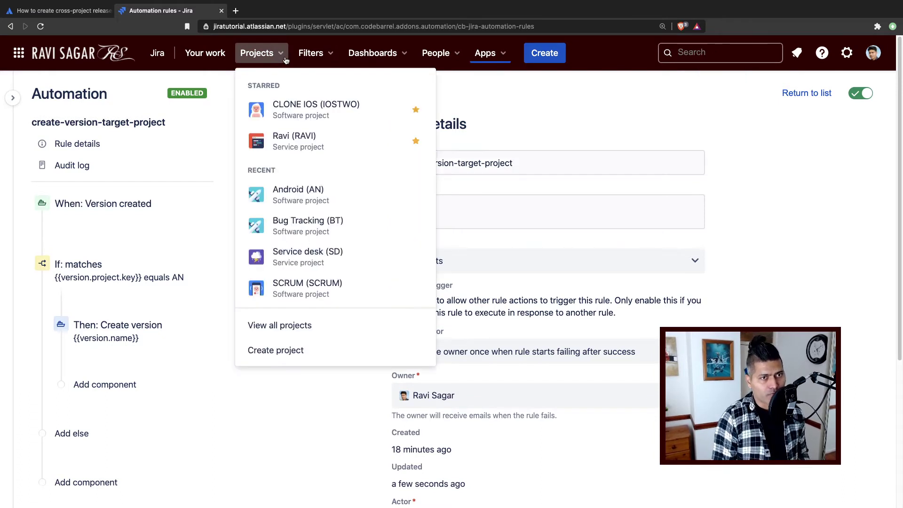
left_click(317, 200, "super")
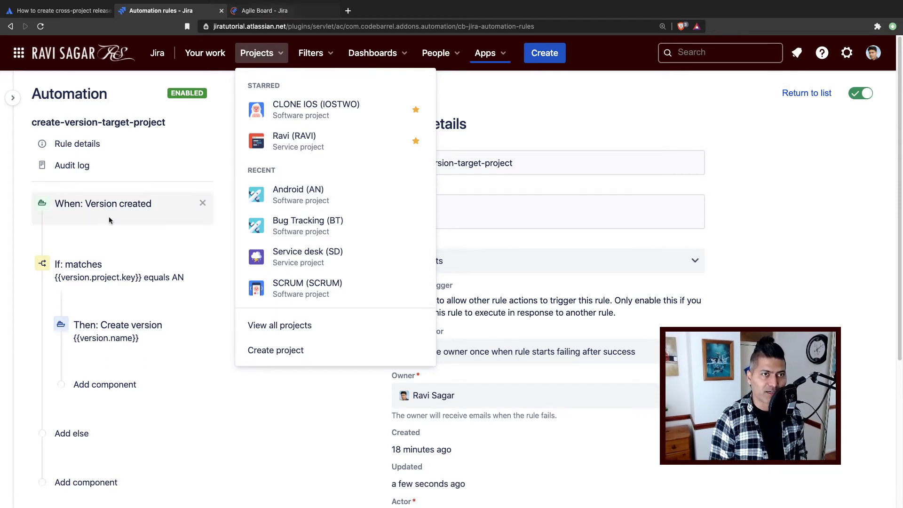
left_click(100, 164)
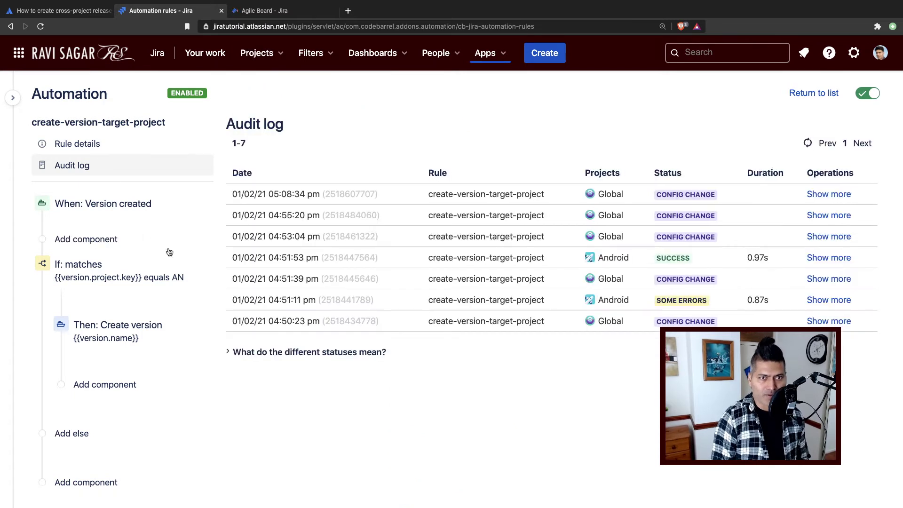
- Go to the Android project's Releases page listing CPR, norelease, Dec 2020 and New version
left_click(282, 10)
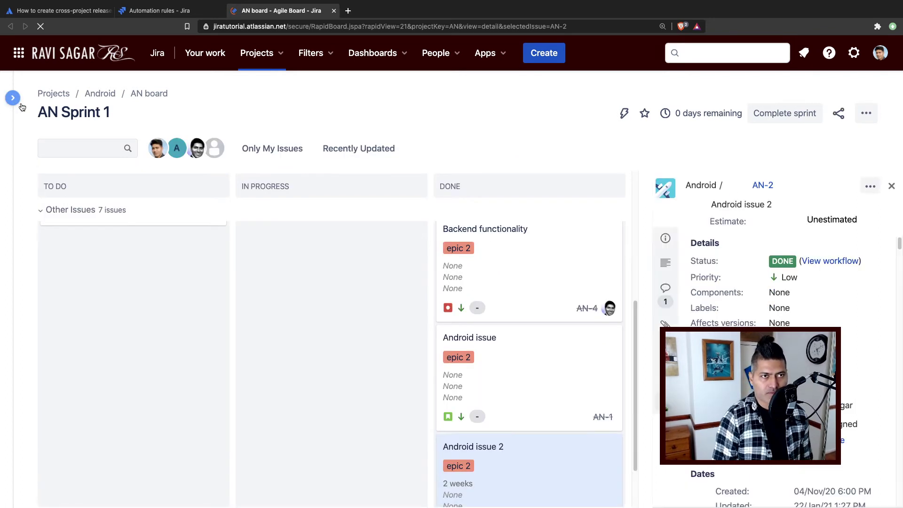
left_click(15, 100)
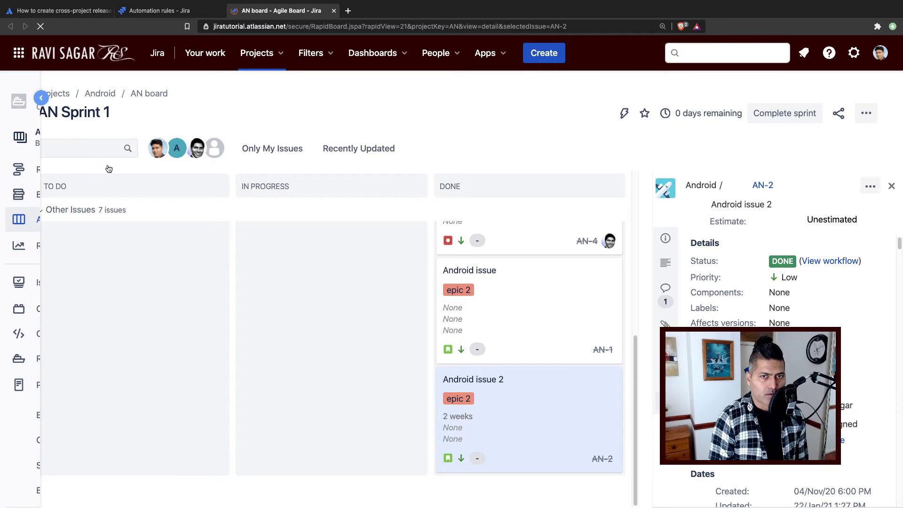
left_click(41, 97)
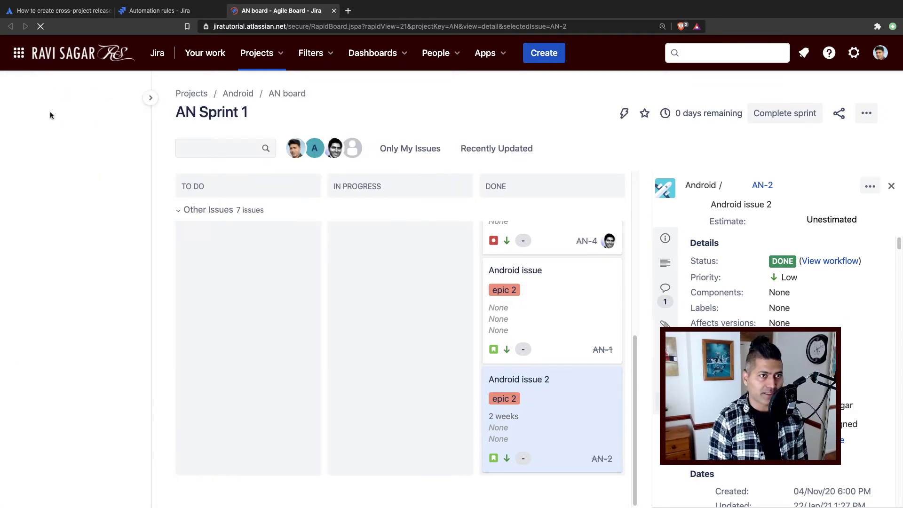
left_click(14, 100)
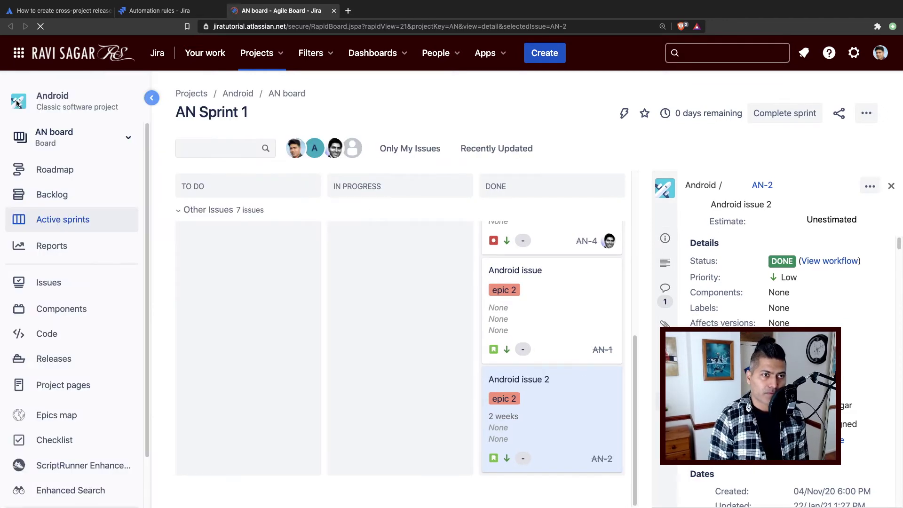
left_click(55, 359)
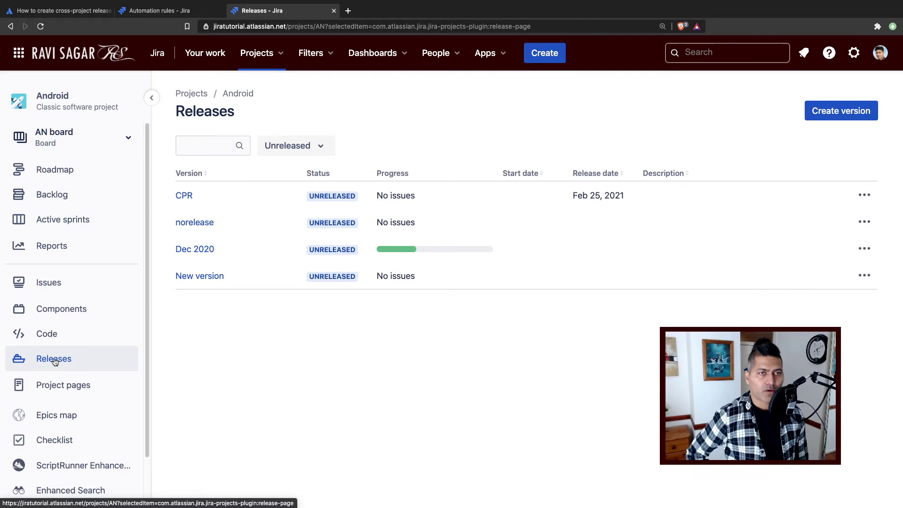
- Create Android version 'CPR February' starting 2/2/2021 with release date 2/28/2021
left_click(842, 111)
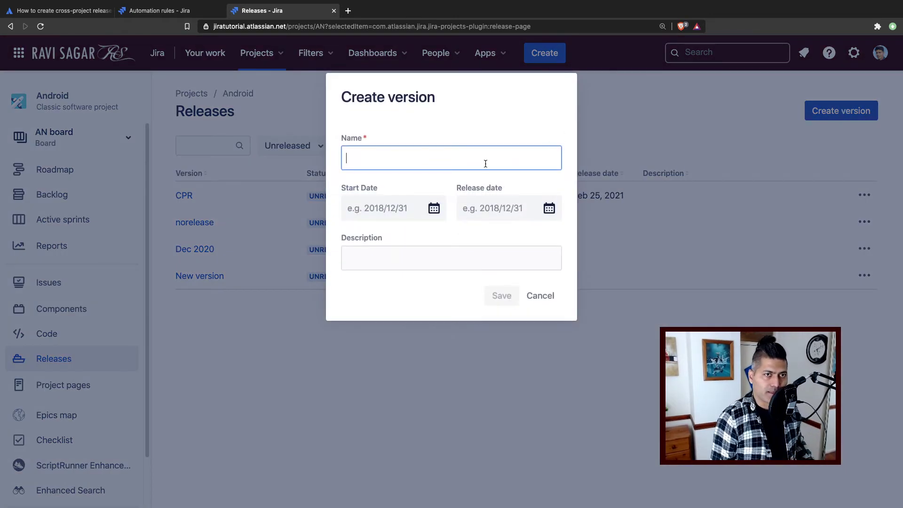
type("CPR")
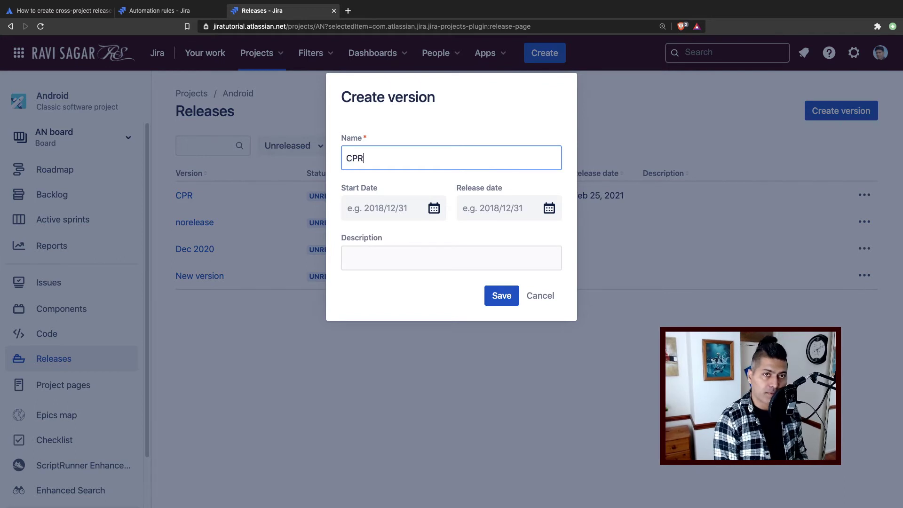
type(" Feb")
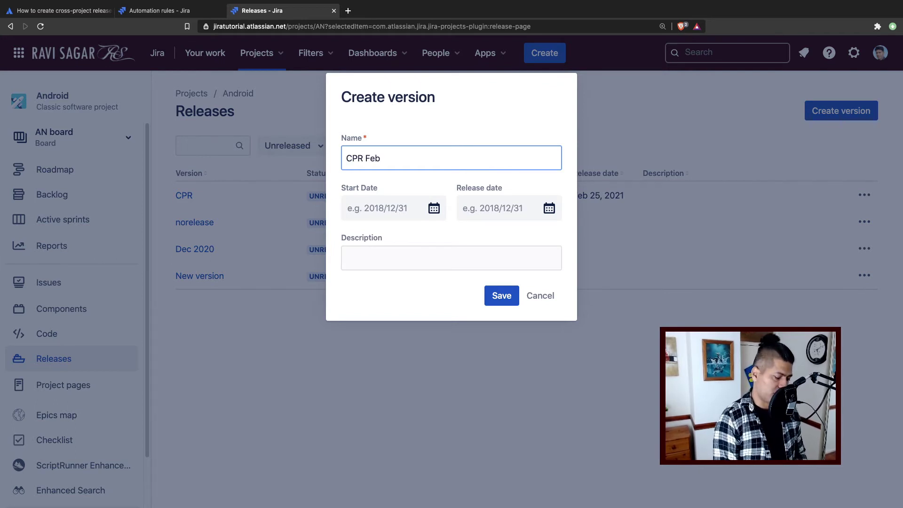
type("ruar")
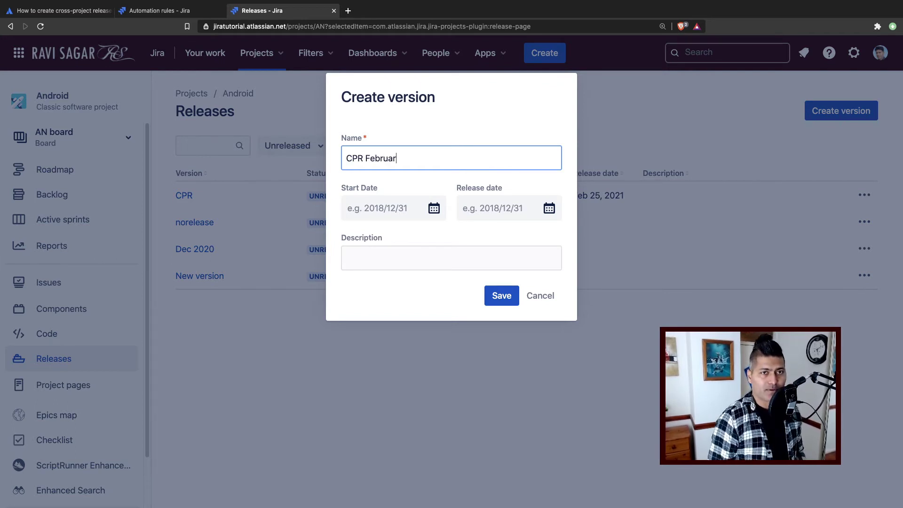
type("ty")
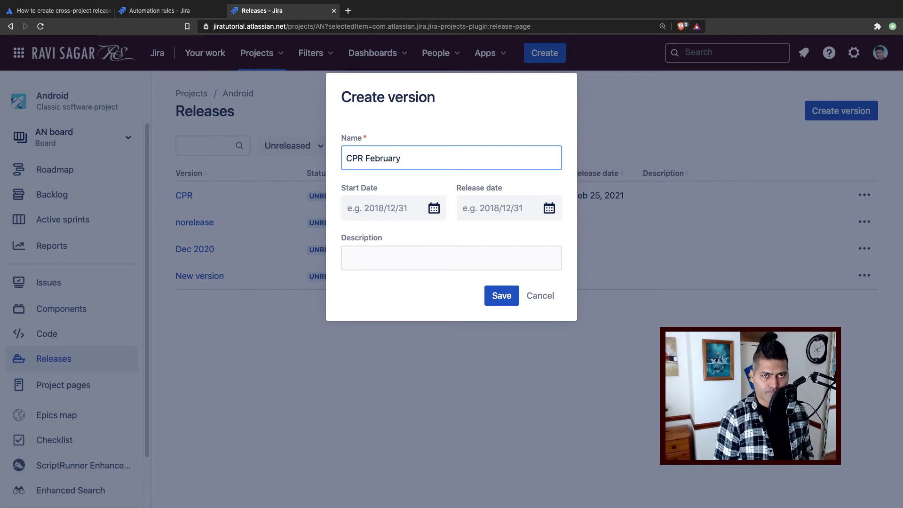
left_click(434, 208)
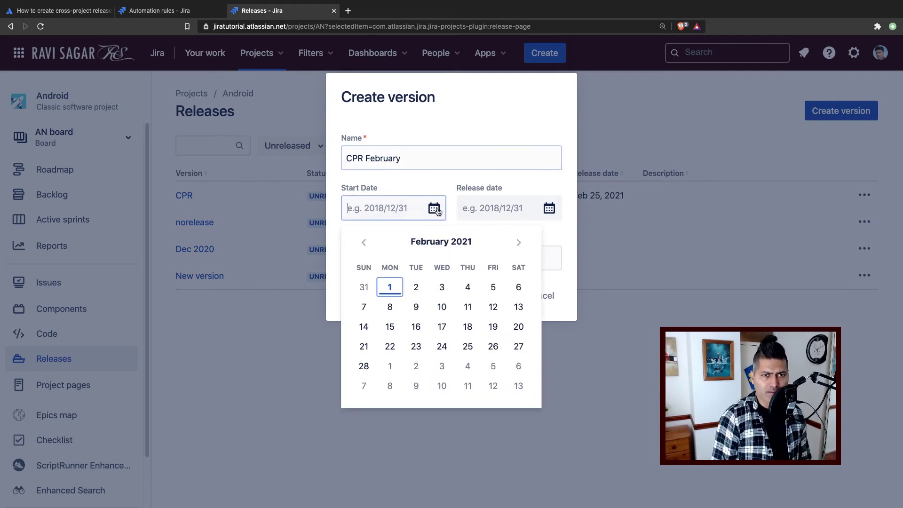
left_click(421, 289)
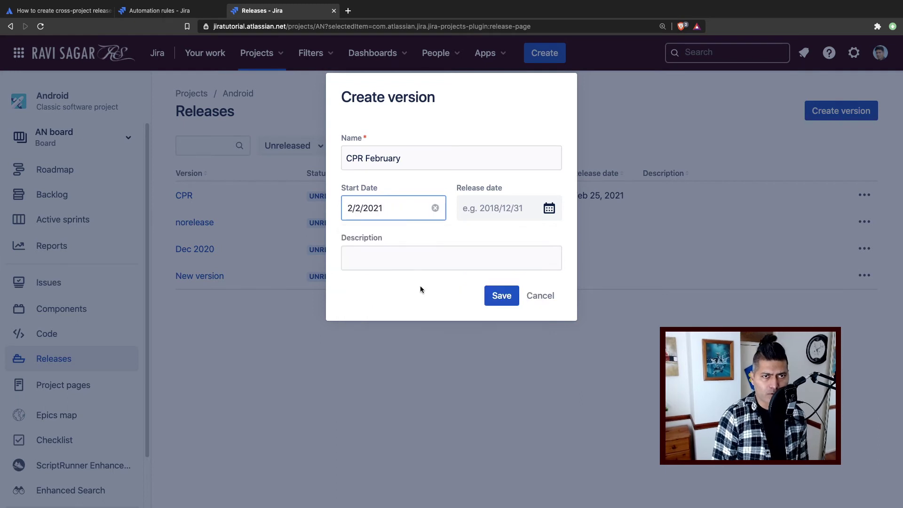
left_click(549, 211)
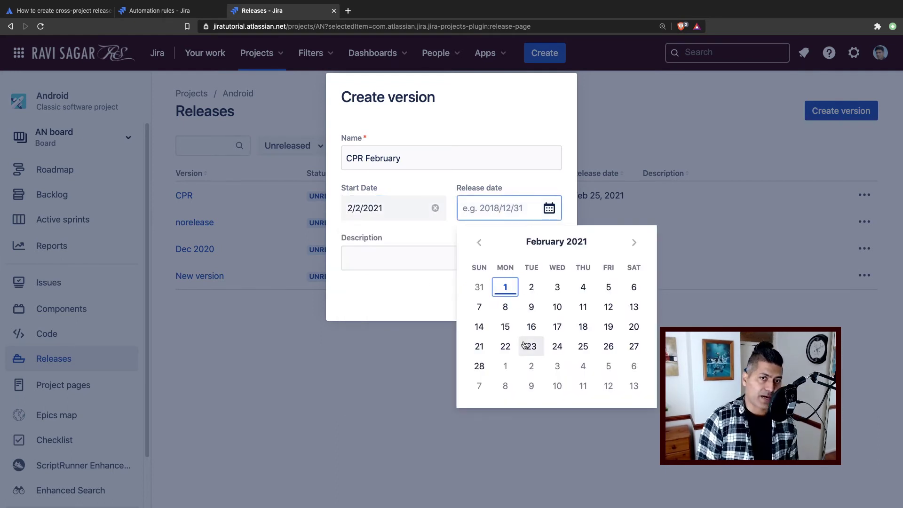
left_click(480, 366)
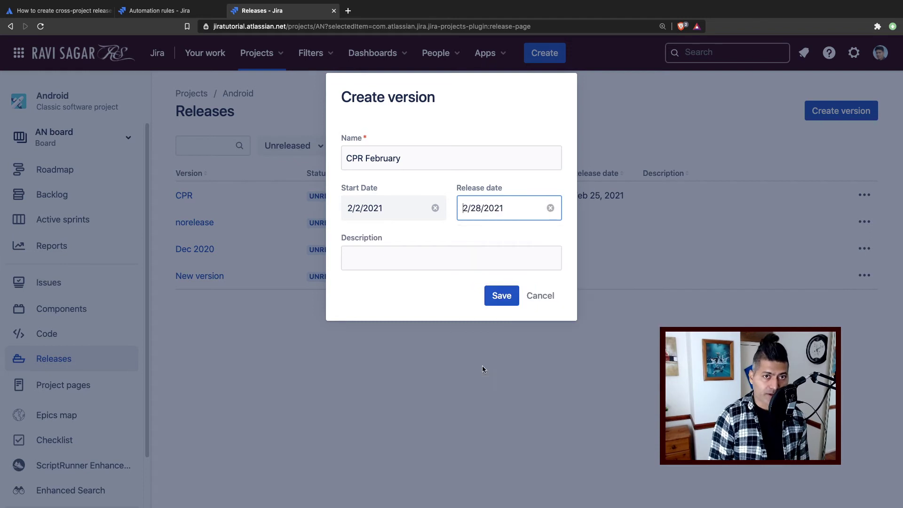
left_click(507, 299)
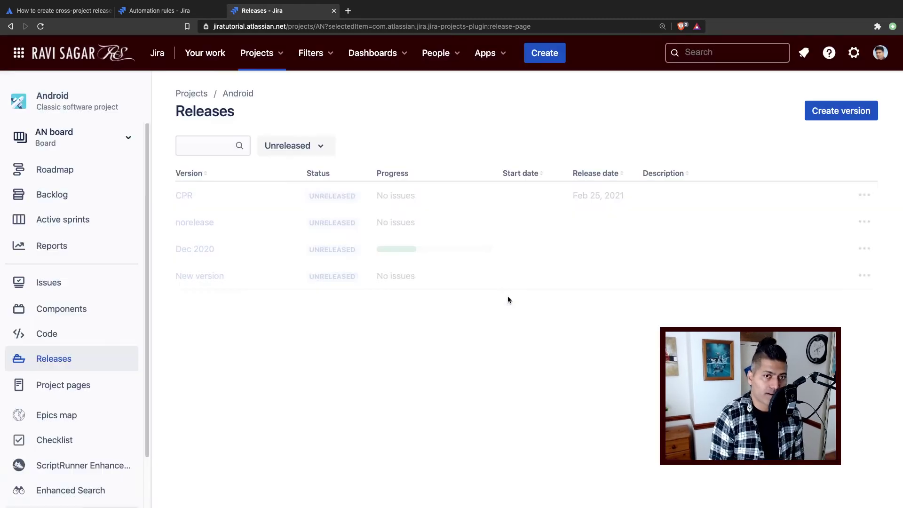
- Refresh the audit log and expand the newest successful run, then return to the Android releases
left_click(152, 12)
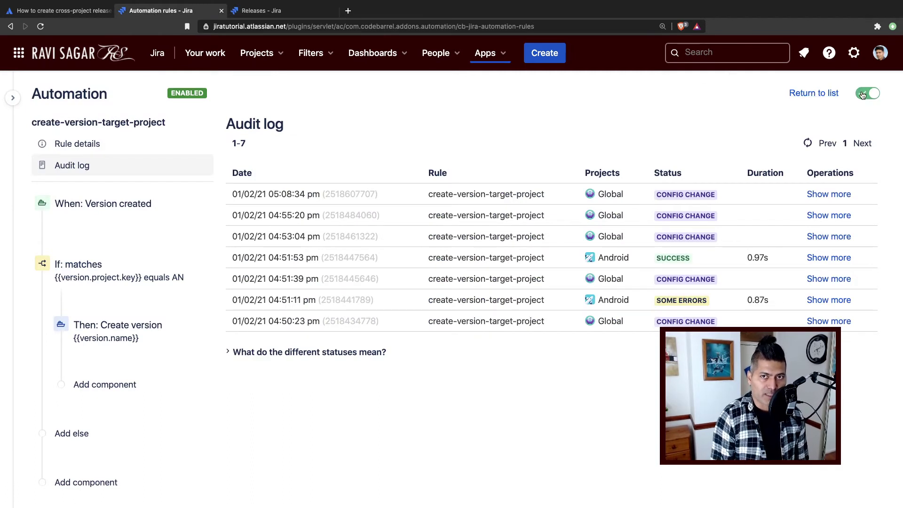
left_click(807, 144)
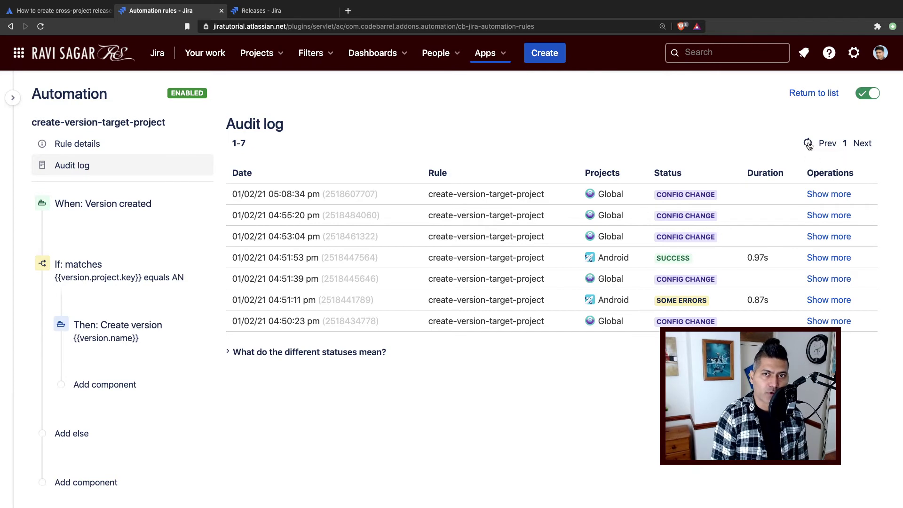
left_click(828, 197)
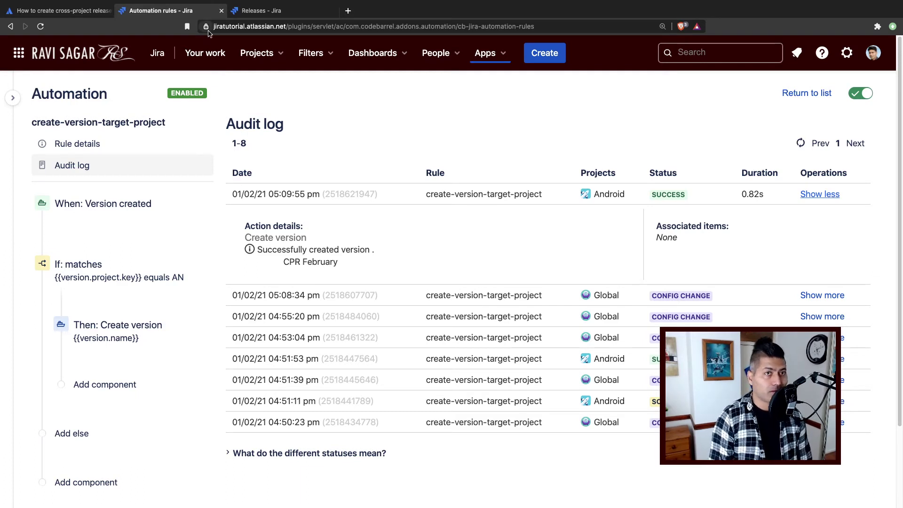
left_click(292, 14)
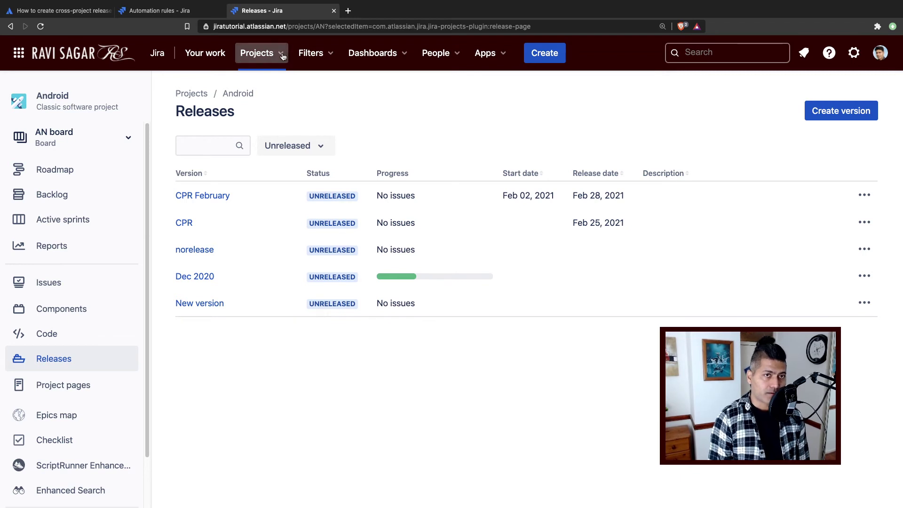
- Open the Bug Tracking (BT) project and get back to its Open issues list showing BT-12
left_click(280, 54)
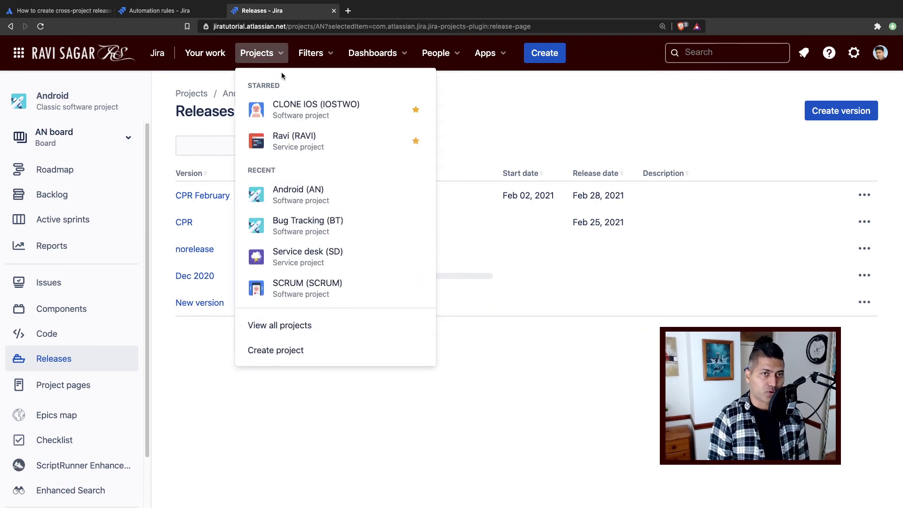
left_click(316, 228)
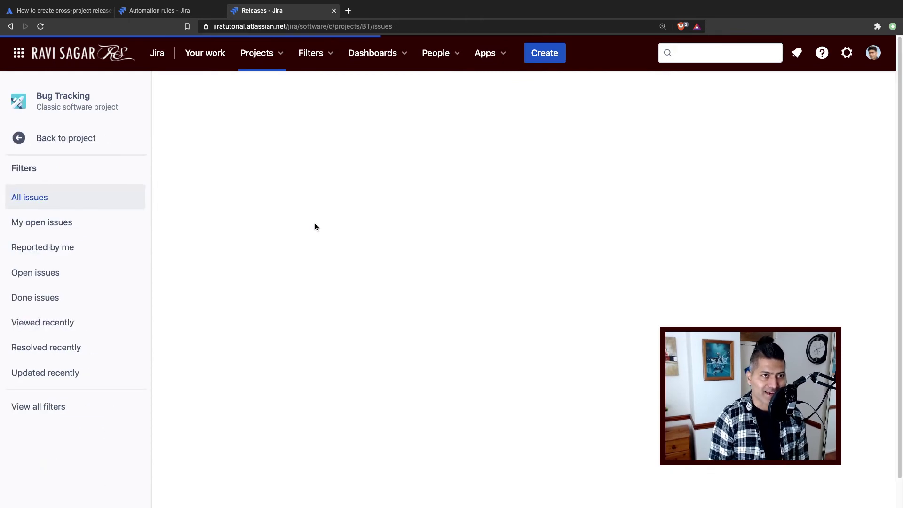
left_click(62, 132)
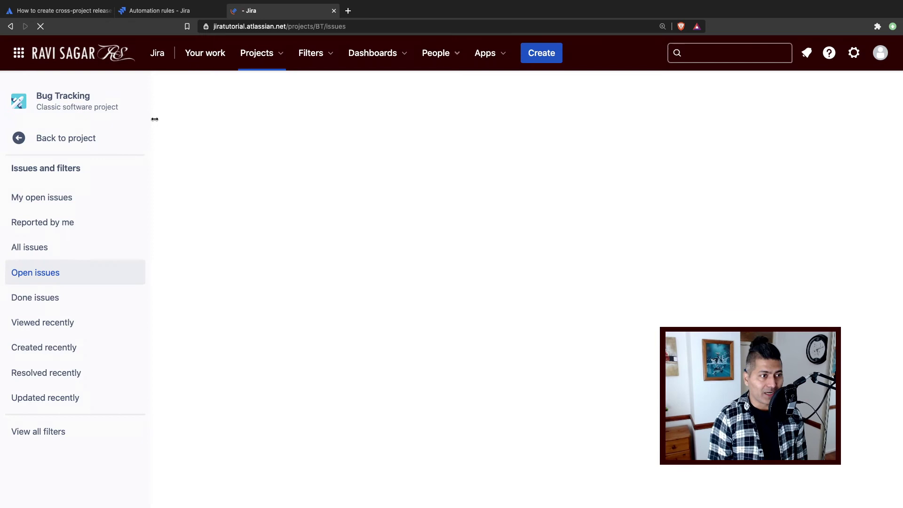
left_click(21, 140)
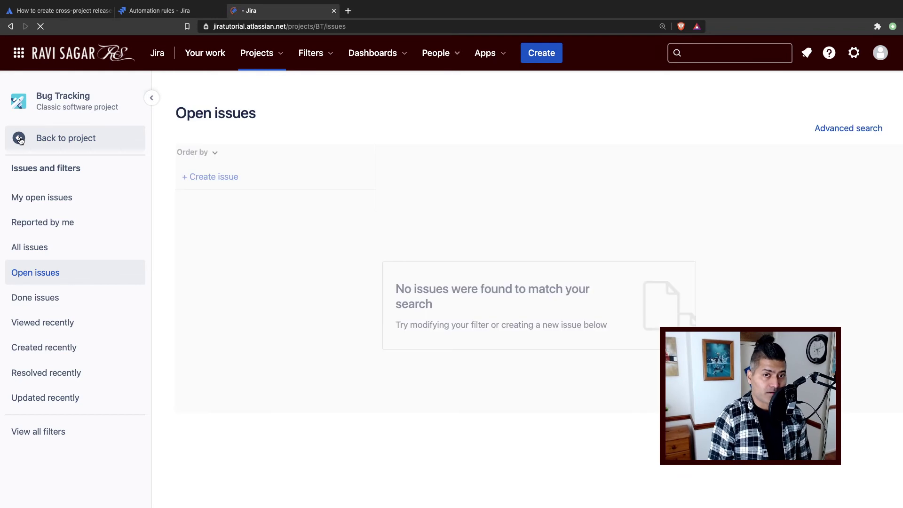
left_click(20, 140)
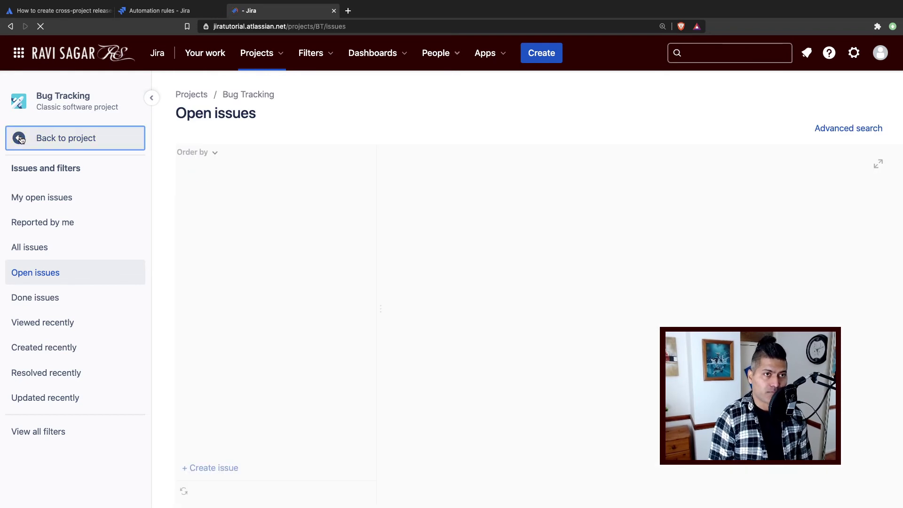
left_click(75, 224)
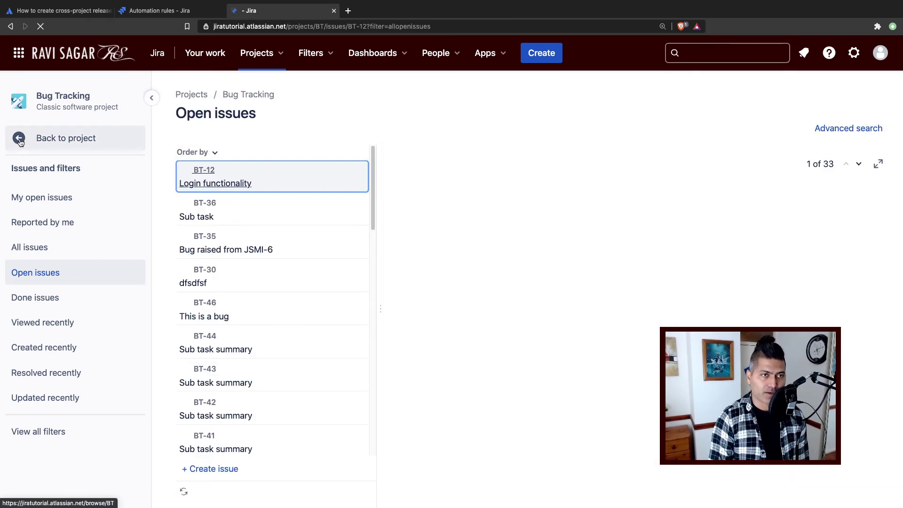
left_click(20, 139)
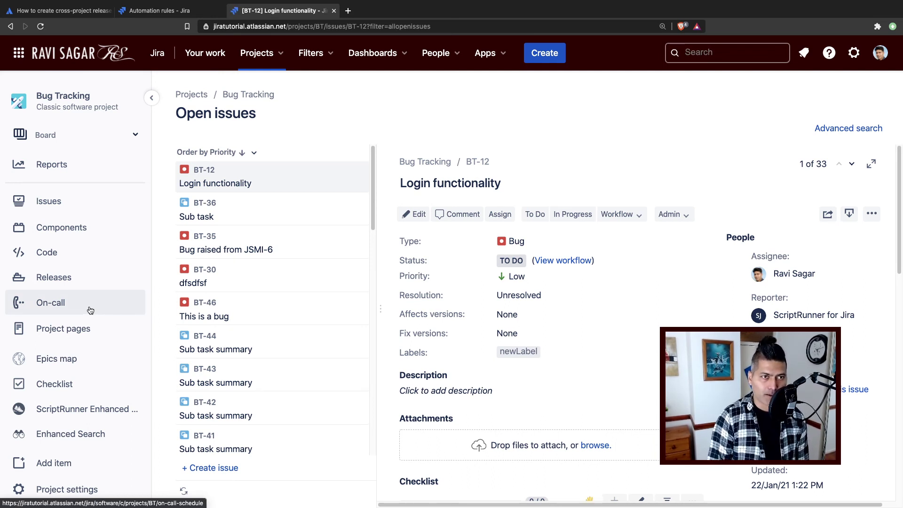
- Go to the Bug Tracking project's Releases page to find the copied CPR February version
left_click(62, 278)
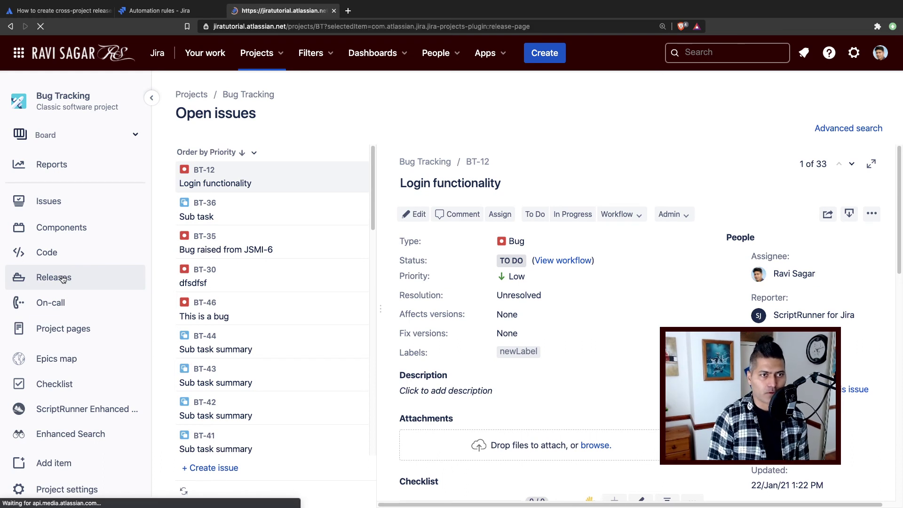